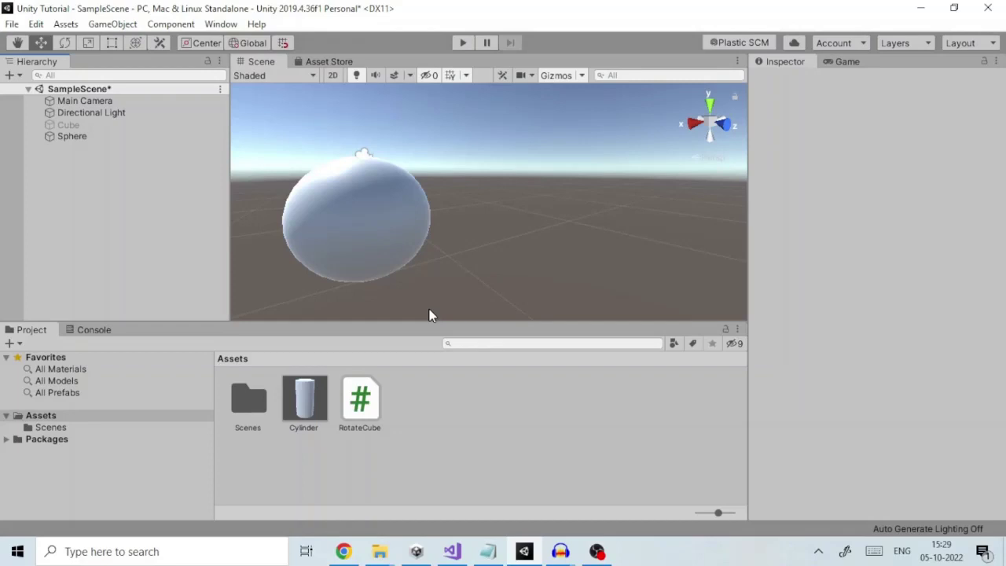
- Inspect the Cylinder prefab asset's transform, mesh, renderer and collider properties
{"action": "left_click", "coordinate": [299, 399]}
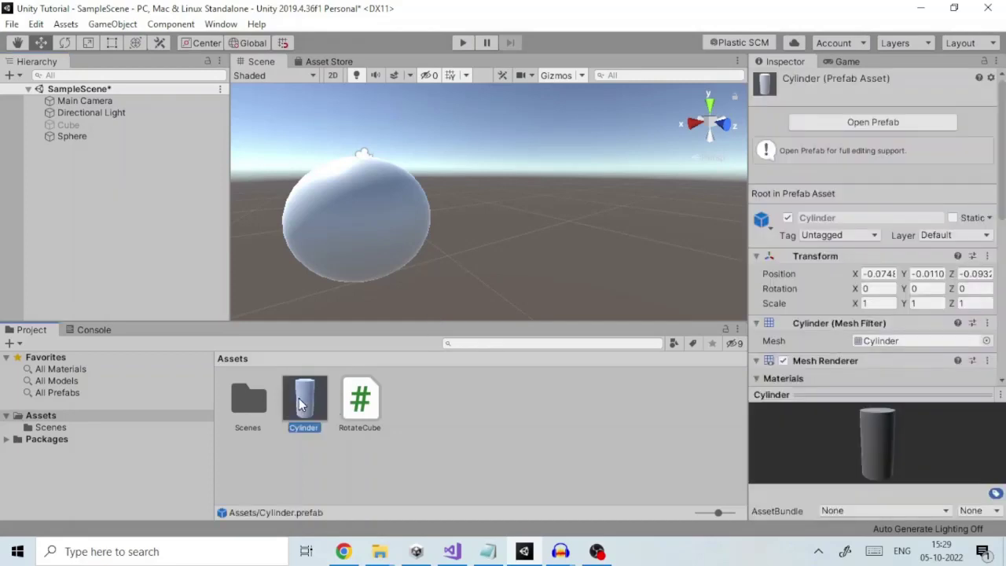
{"action": "left_click", "coordinate": [1004, 149]}
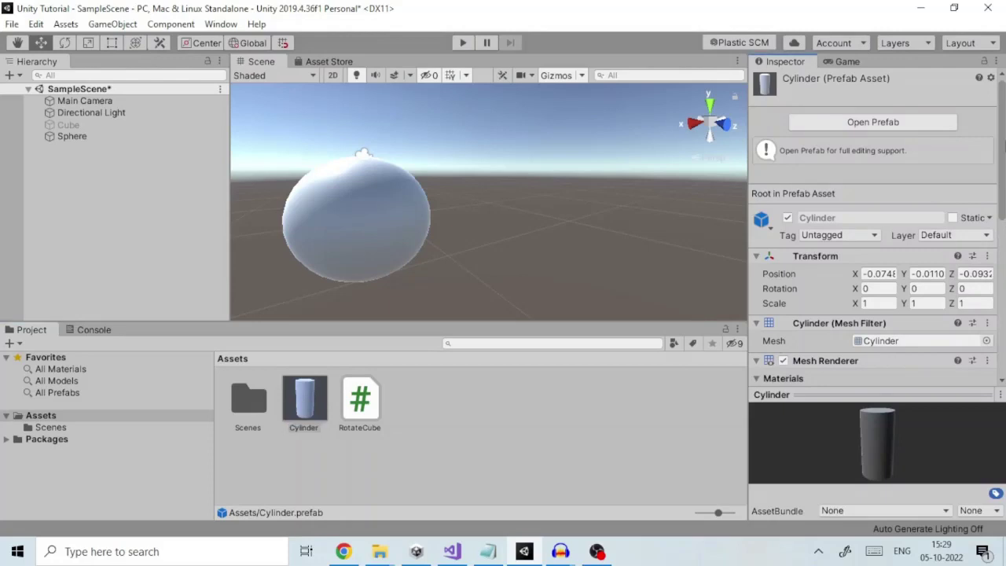
{"action": "mouse_move", "coordinate": [1003, 146]}
{"action": "left_mouse_down"}
{"action": "mouse_move", "coordinate": [1004, 228]}
{"action": "mouse_move", "coordinate": [1004, 130]}
{"action": "left_mouse_up"}
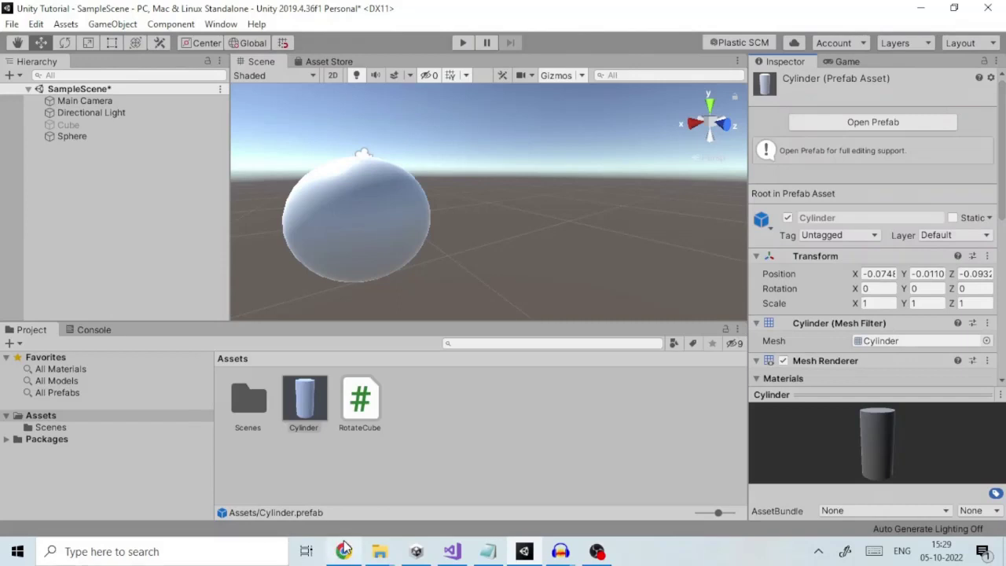
{"action": "mouse_move", "coordinate": [343, 547]}
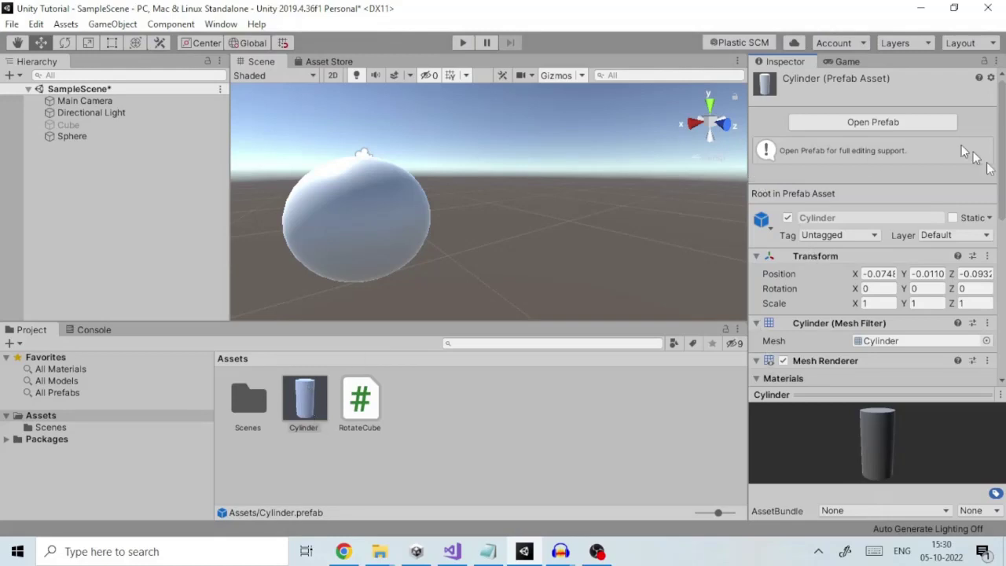
{"action": "scroll", "coordinate": [961, 145], "scroll_direction": "down", "scroll_amount": 2}
{"action": "scroll", "coordinate": [872, 228], "scroll_direction": "down", "scroll_amount": 5}
{"action": "scroll", "coordinate": [872, 228], "scroll_direction": "up", "scroll_amount": 8}
- Add two instances of the Cylinder prefab to SampleScene and review the prefab asset's component settings
{"action": "left_click_drag", "start_coordinate": [308, 399], "coordinate": [65, 165]}
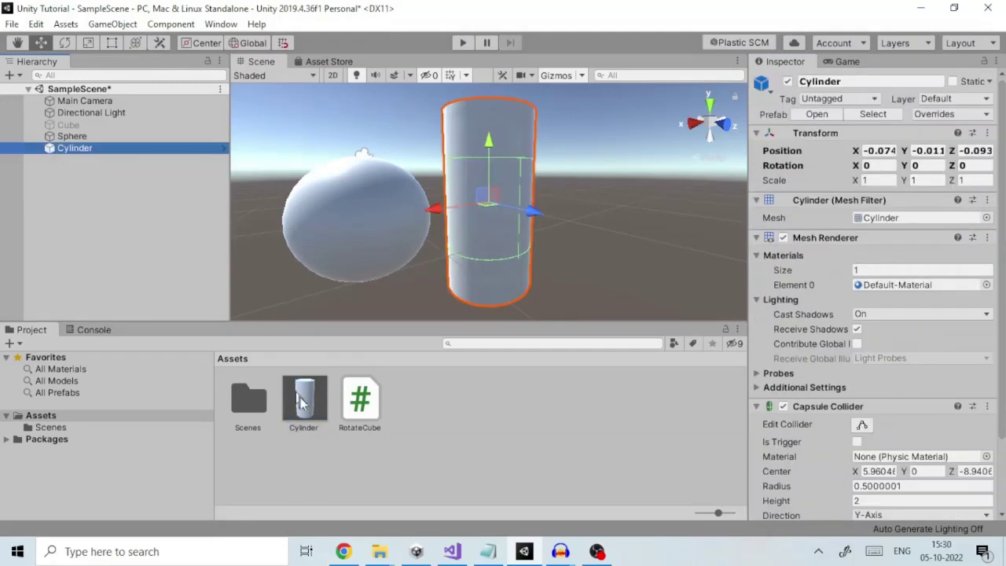
{"action": "left_click_drag", "start_coordinate": [305, 402], "coordinate": [109, 204]}
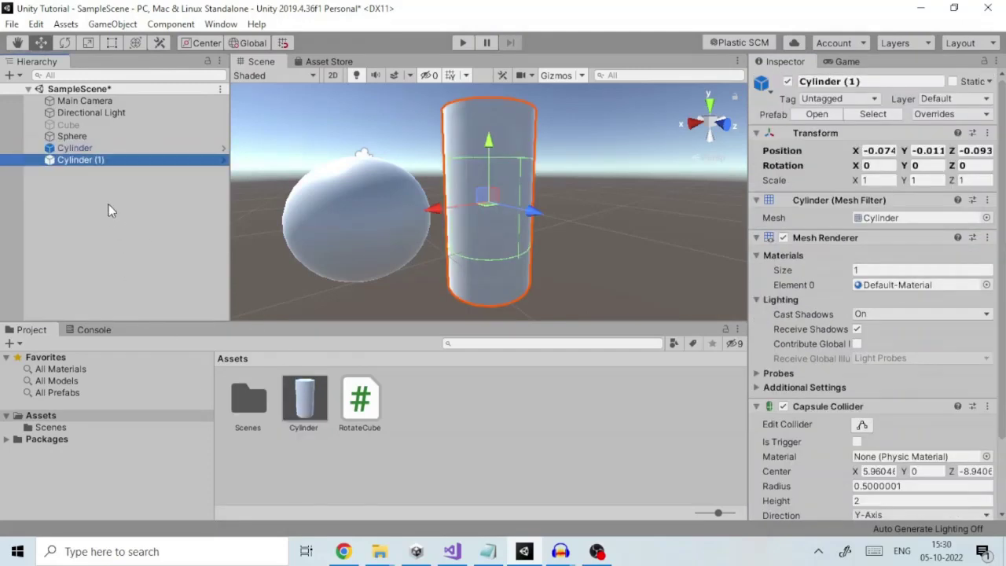
{"action": "left_click", "coordinate": [304, 405]}
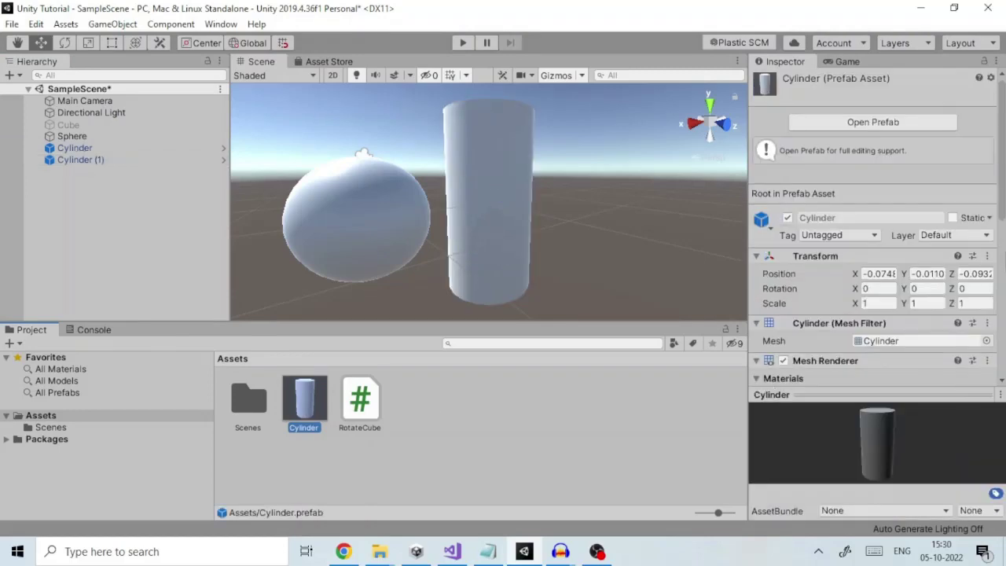
{"action": "scroll", "coordinate": [992, 261], "scroll_direction": "down", "scroll_amount": 5}
{"action": "scroll", "coordinate": [994, 275], "scroll_direction": "down", "scroll_amount": 3}
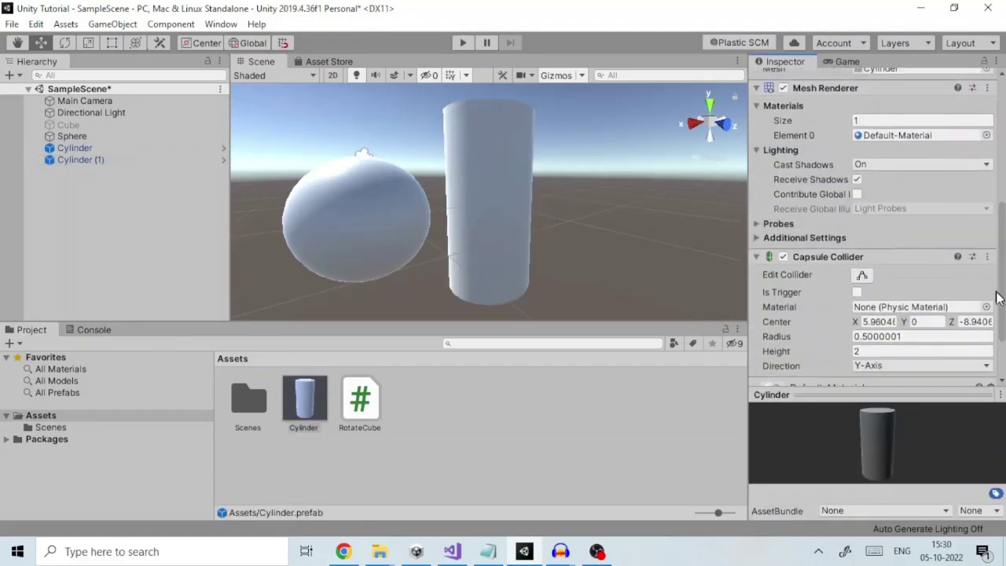
{"action": "scroll", "coordinate": [996, 302], "scroll_direction": "up", "scroll_amount": 8}
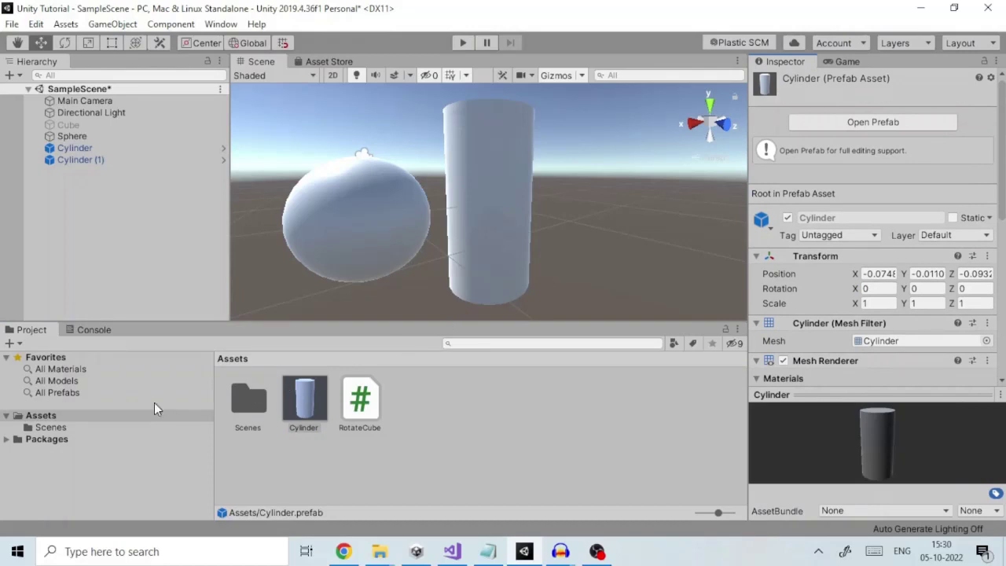
- Delete both Cylinder prefab instances from the scene
{"action": "left_click", "coordinate": [74, 147]}
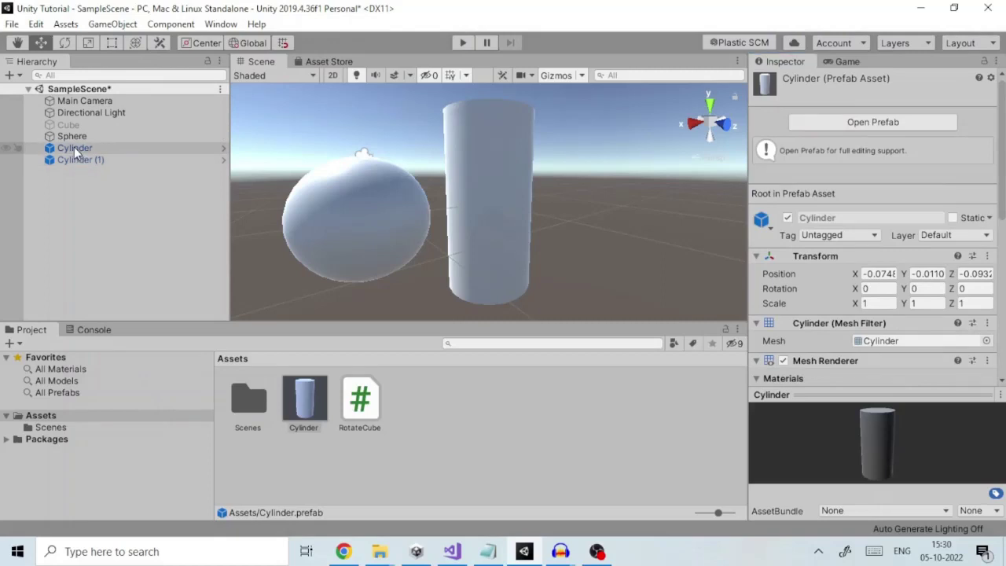
{"action": "left_click", "coordinate": [79, 161], "text": "ctrl"}
{"action": "right_click", "coordinate": [79, 160]}
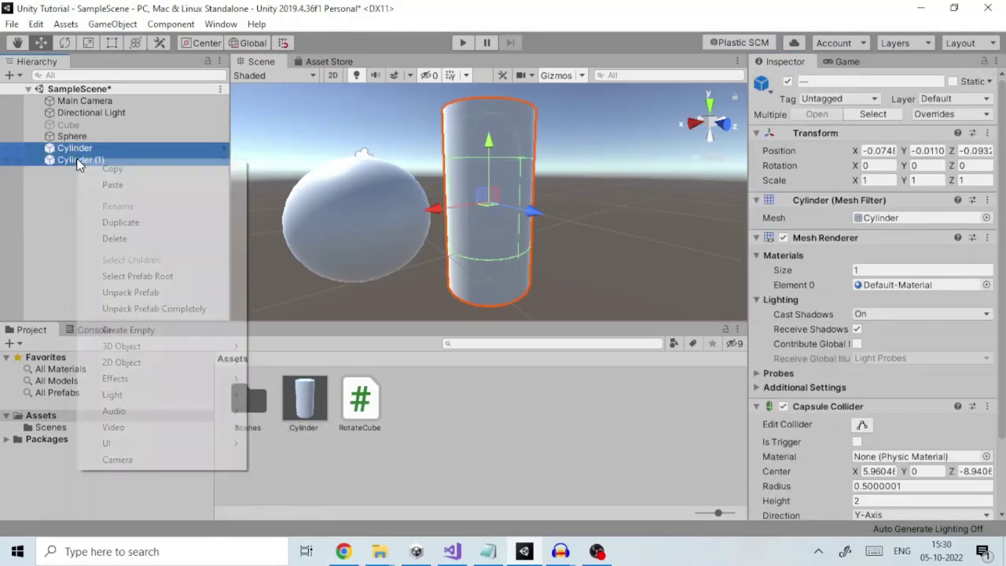
{"action": "left_click", "coordinate": [114, 238]}
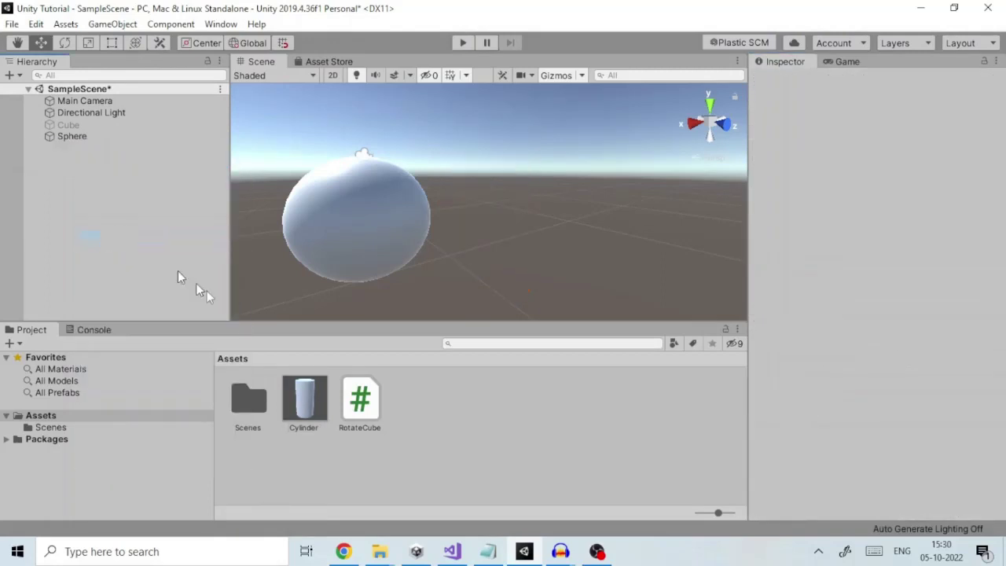
- Delete the Cylinder prefab asset from the Assets folder and accept the deletion
{"action": "left_click", "coordinate": [303, 399]}
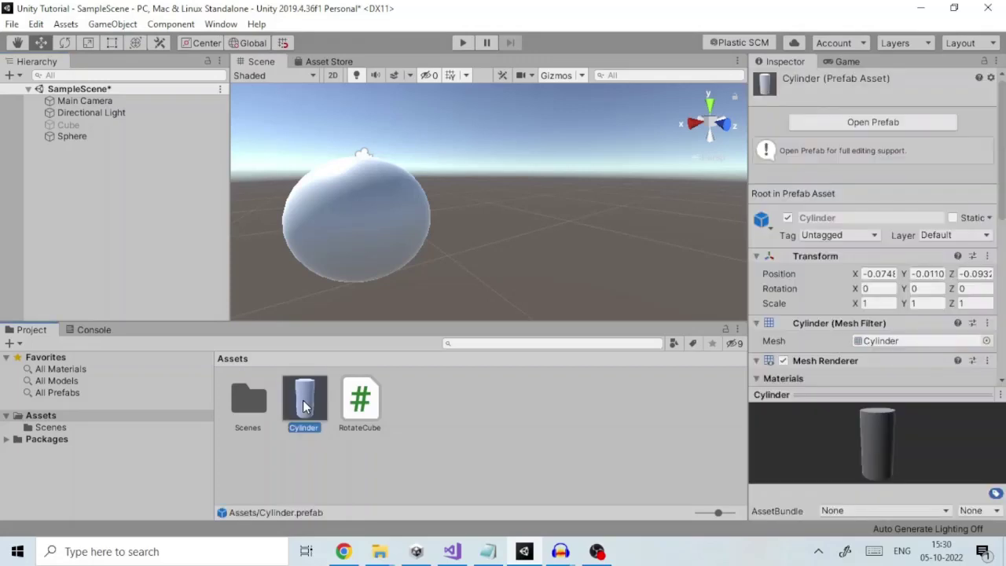
{"action": "right_click", "coordinate": [303, 400]}
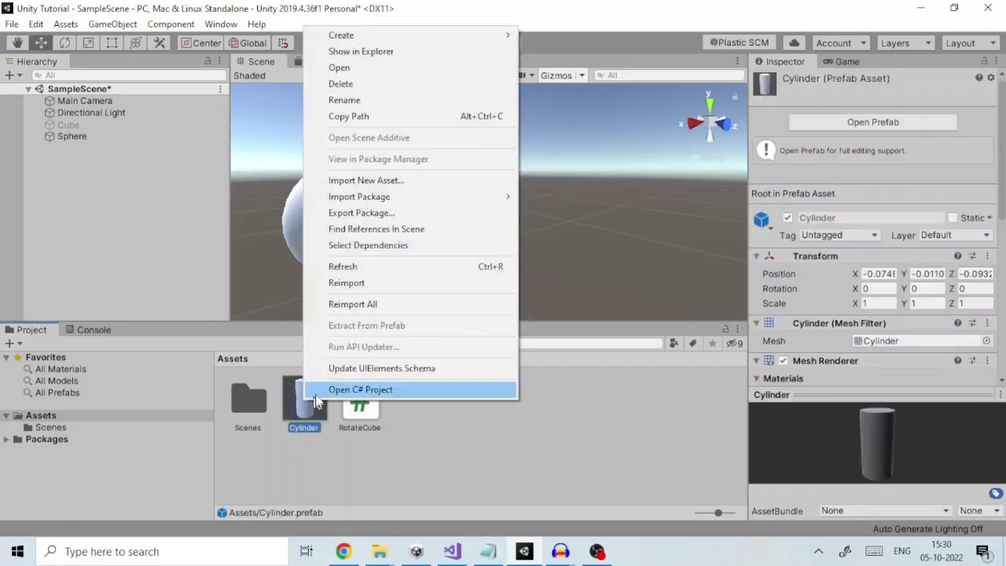
{"action": "left_click", "coordinate": [353, 83]}
{"action": "left_click", "coordinate": [542, 305]}
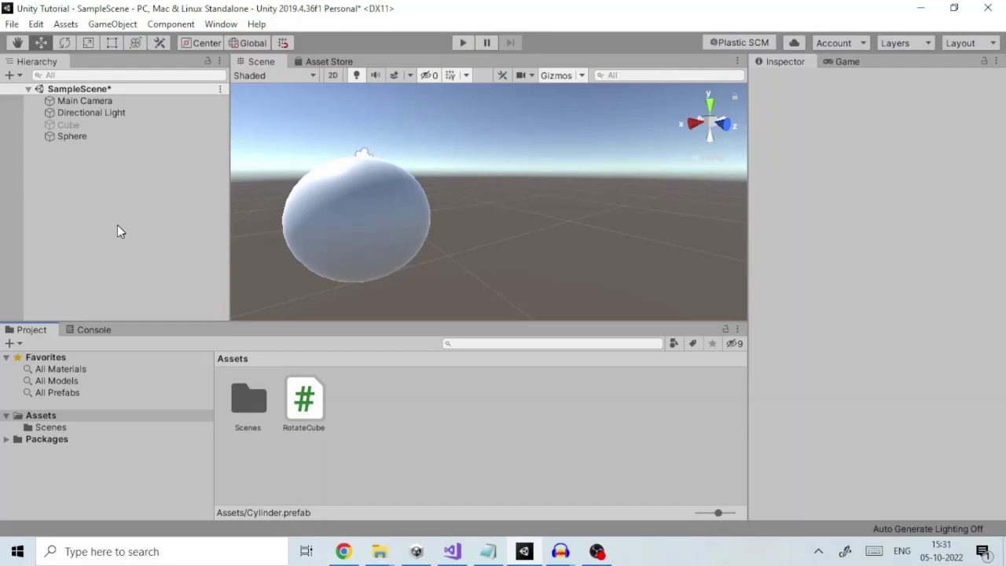
- Create a new 3D Cylinder object in the scene and save it as a prefab in the Assets folder
{"action": "left_click", "coordinate": [115, 27]}
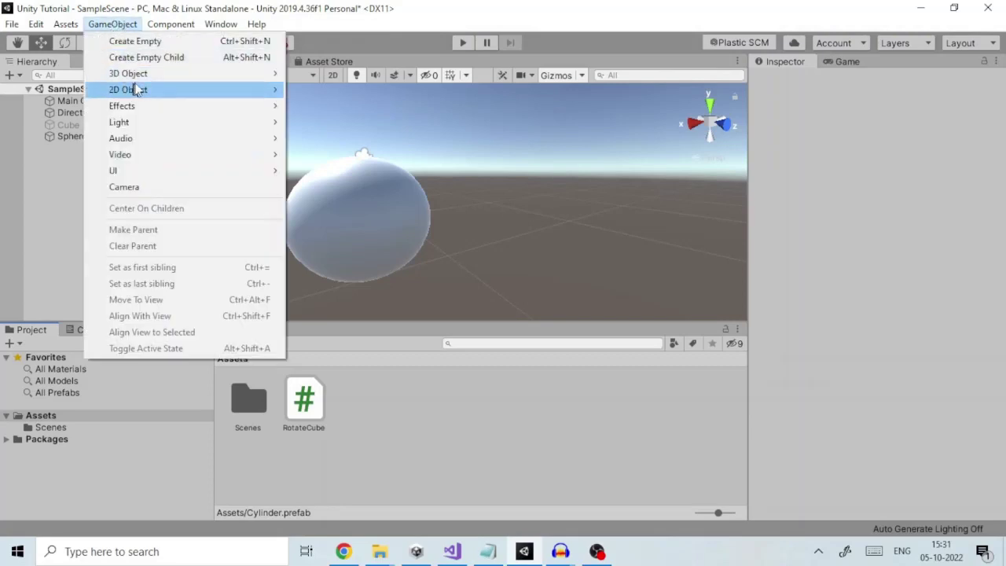
{"action": "mouse_move", "coordinate": [136, 77]}
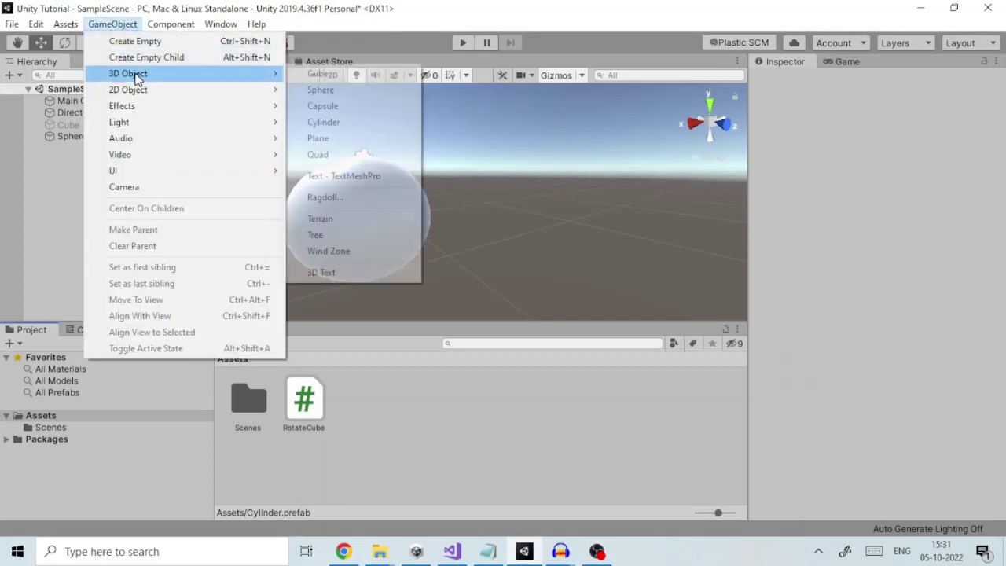
{"action": "left_click", "coordinate": [325, 125]}
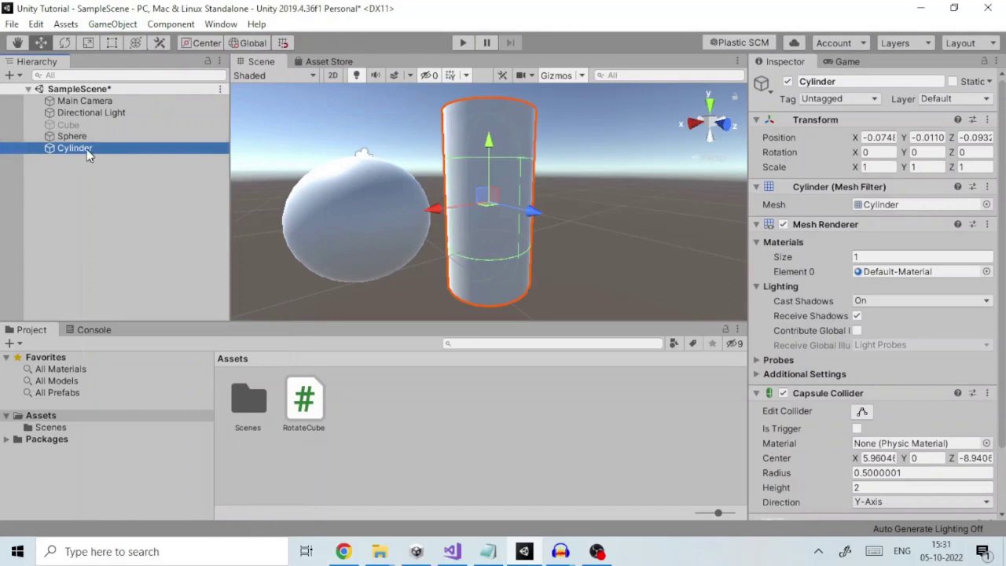
{"action": "key", "text": "F2"}
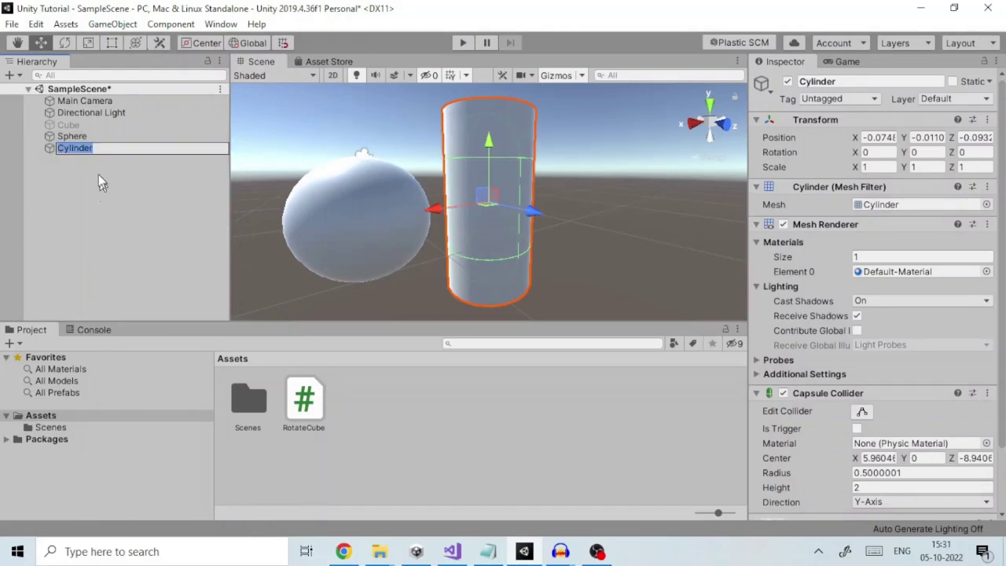
{"action": "left_click", "coordinate": [92, 157]}
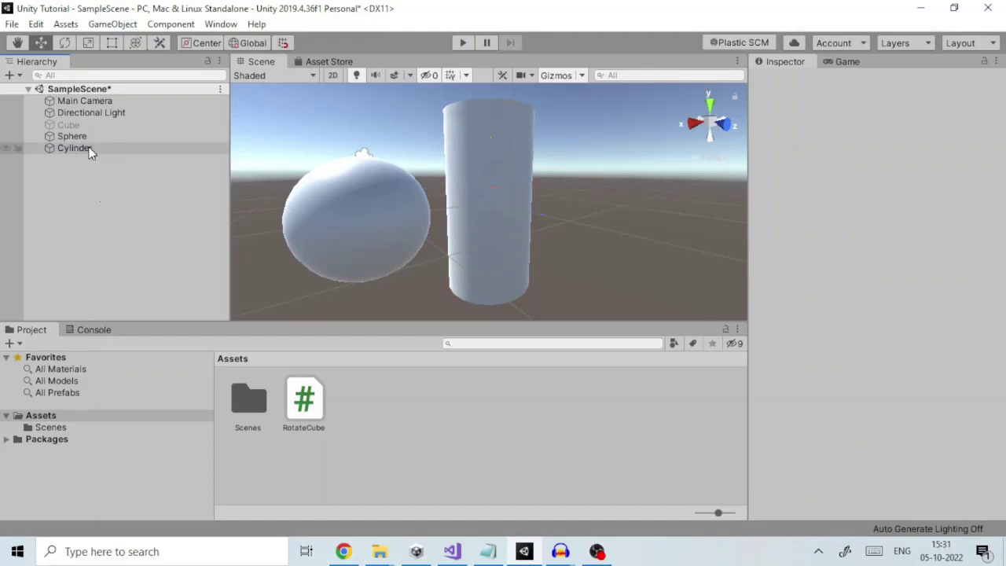
{"action": "left_click_drag", "start_coordinate": [90, 148], "coordinate": [349, 404]}
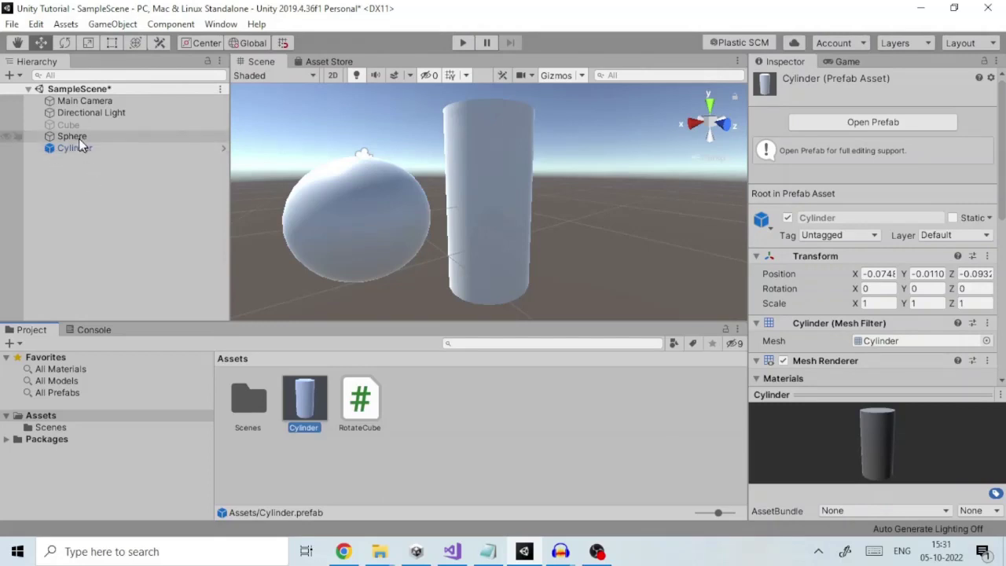
- Replace the Cylinder prefab's contents with the scene's Sphere object, accepting the unrelated replacement
{"action": "left_click_drag", "start_coordinate": [77, 141], "coordinate": [314, 407]}
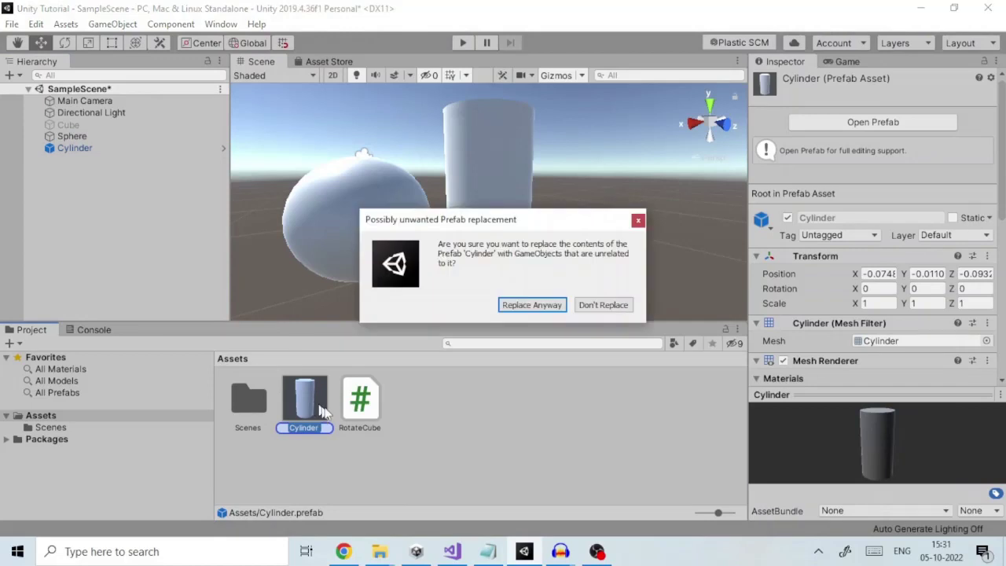
{"action": "left_click", "coordinate": [533, 305]}
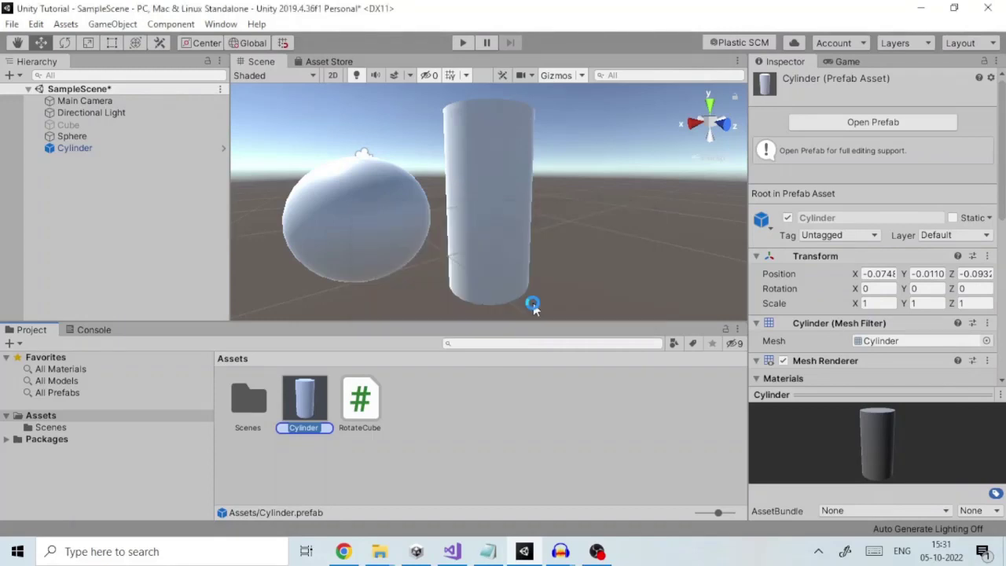
{"action": "left_click", "coordinate": [479, 472]}
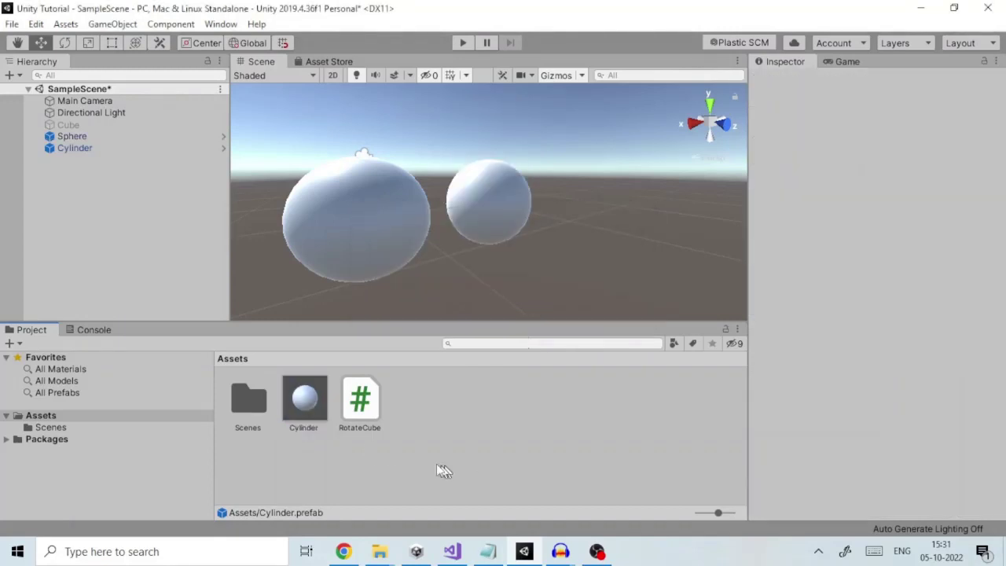
- Add two instances of the modified Cylinder prefab, raising the first to about Y 0.79 and shifting the second to about X 1.6
{"action": "left_click_drag", "start_coordinate": [319, 411], "coordinate": [80, 190]}
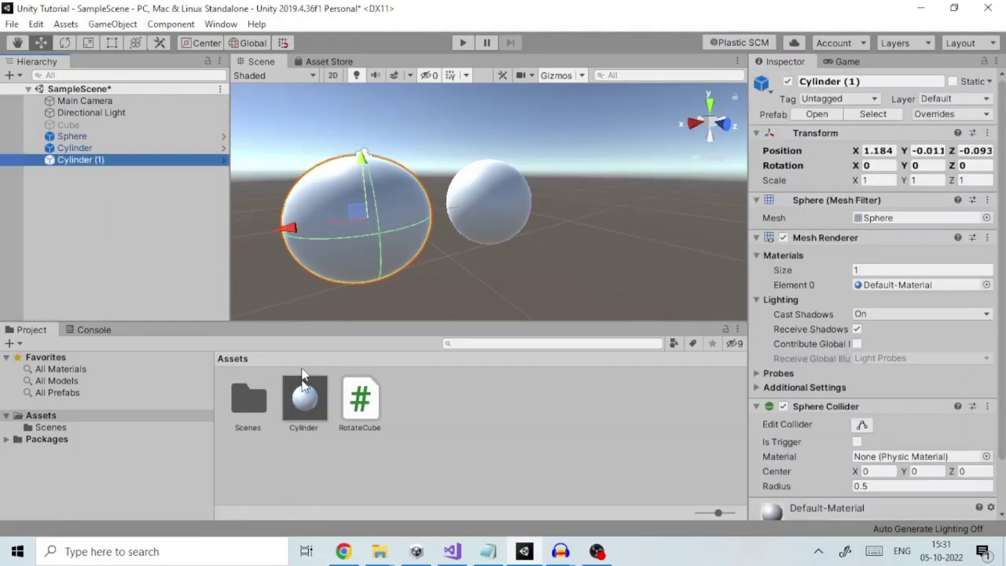
{"action": "left_click_drag", "start_coordinate": [362, 157], "coordinate": [357, 54]}
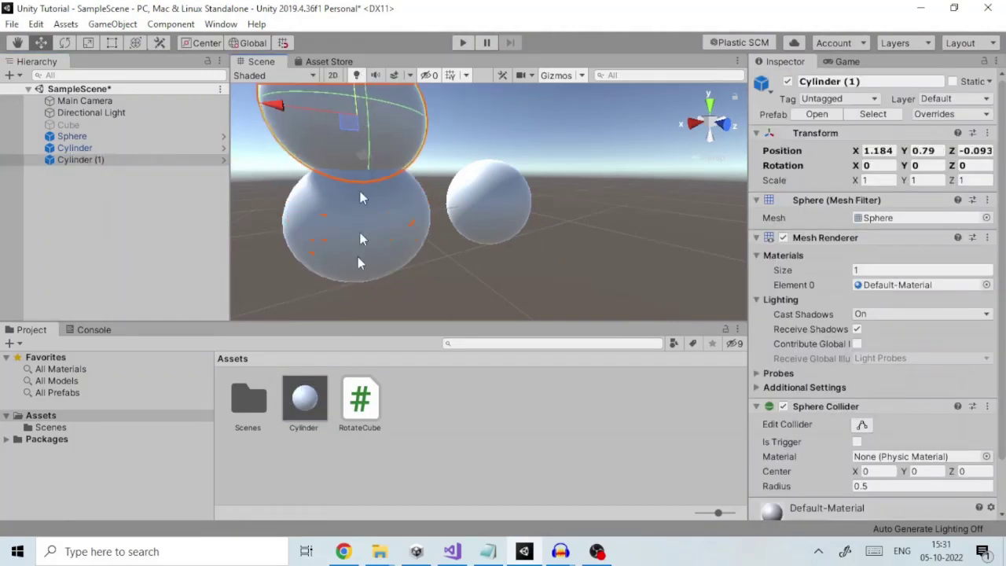
{"action": "left_click_drag", "start_coordinate": [307, 399], "coordinate": [157, 270]}
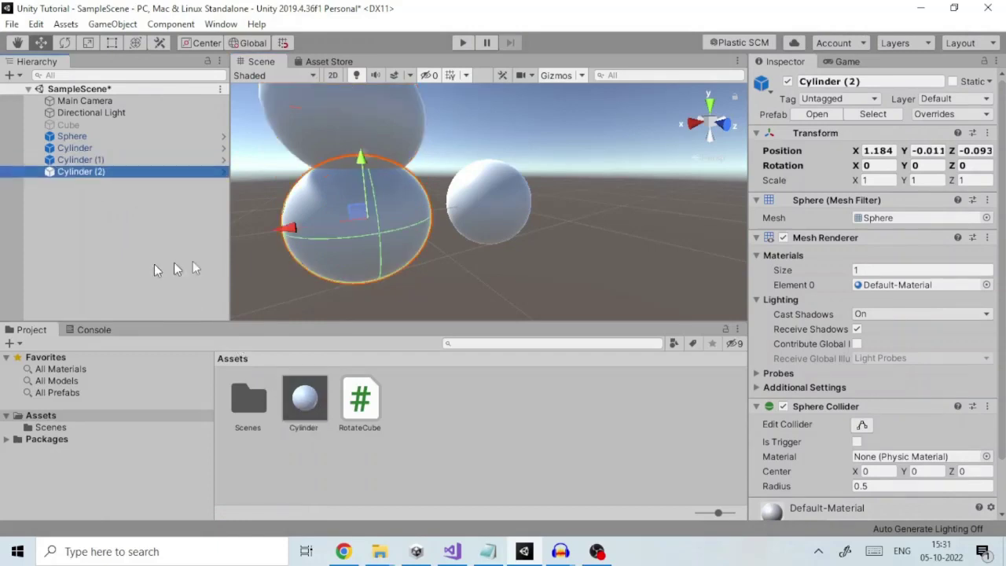
{"action": "left_click_drag", "start_coordinate": [303, 236], "coordinate": [241, 247]}
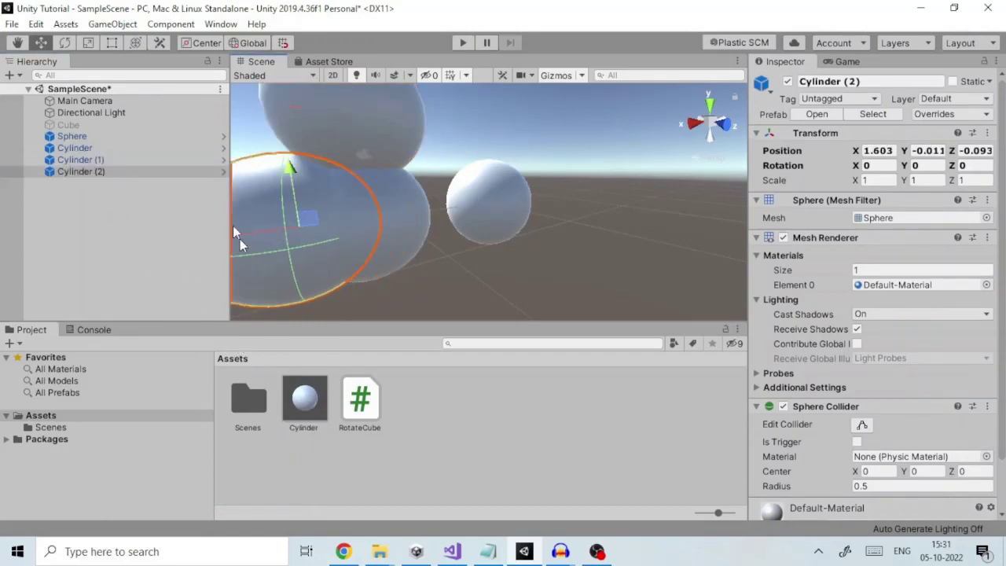
- Delete the three Cylinder instances from the scene, keeping the Sphere
{"action": "left_click", "coordinate": [79, 149]}
{"action": "left_click", "coordinate": [83, 171], "text": "shift"}
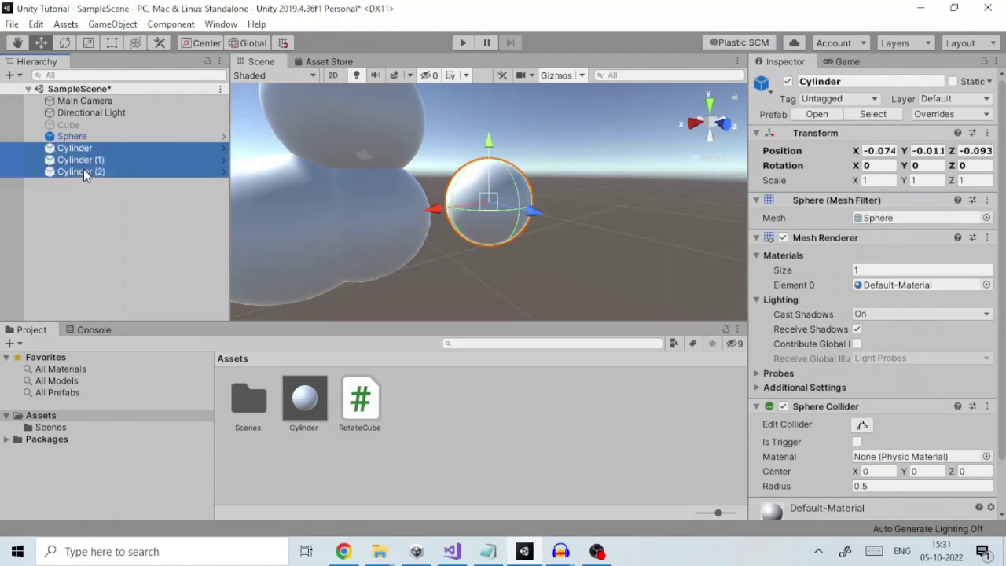
{"action": "right_click", "coordinate": [87, 165]}
{"action": "left_click", "coordinate": [116, 244]}
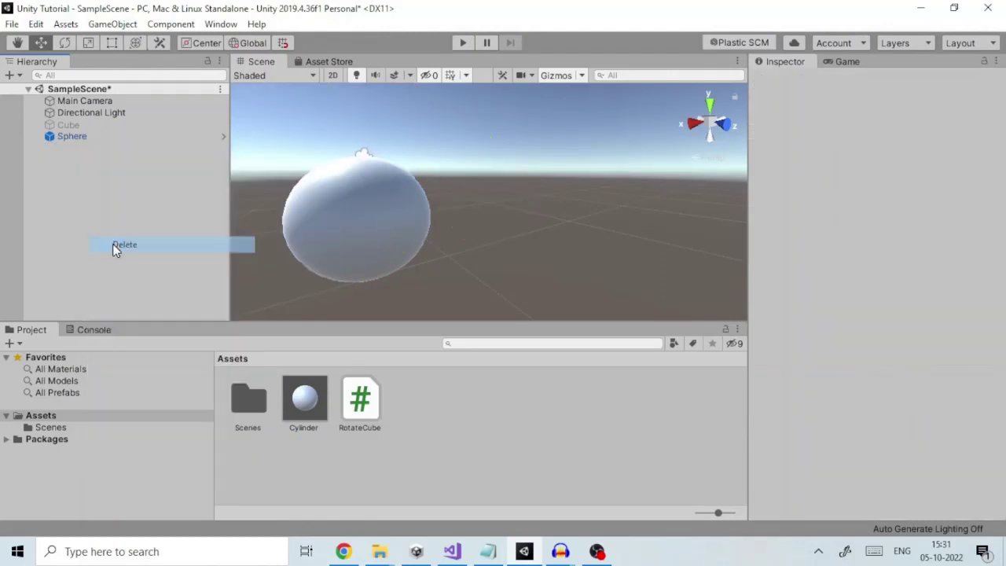
- Compare the Sphere instance with its source Cylinder prefab, locating the asset from the instance and reviewing its components
{"action": "left_click", "coordinate": [293, 402]}
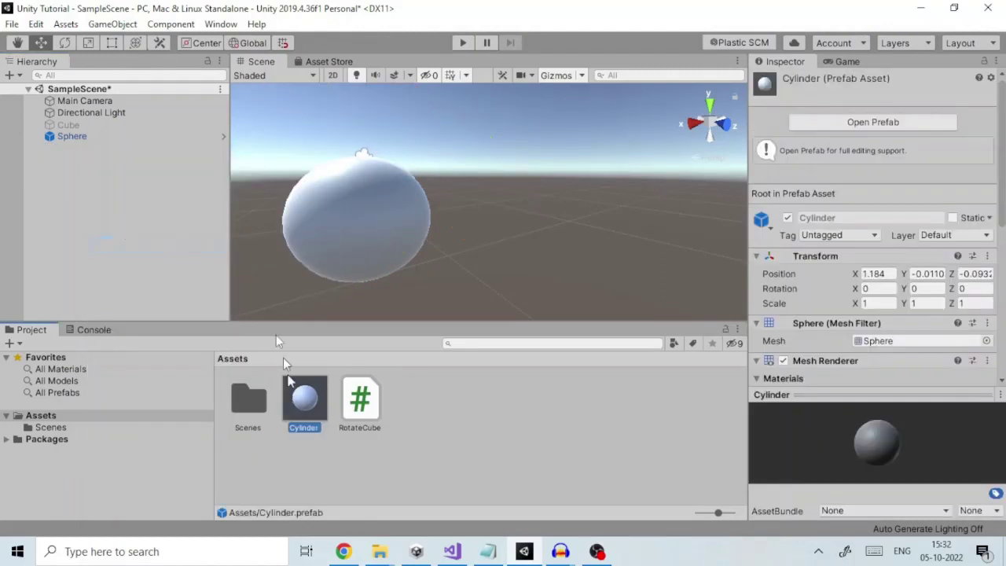
{"action": "left_click", "coordinate": [84, 136]}
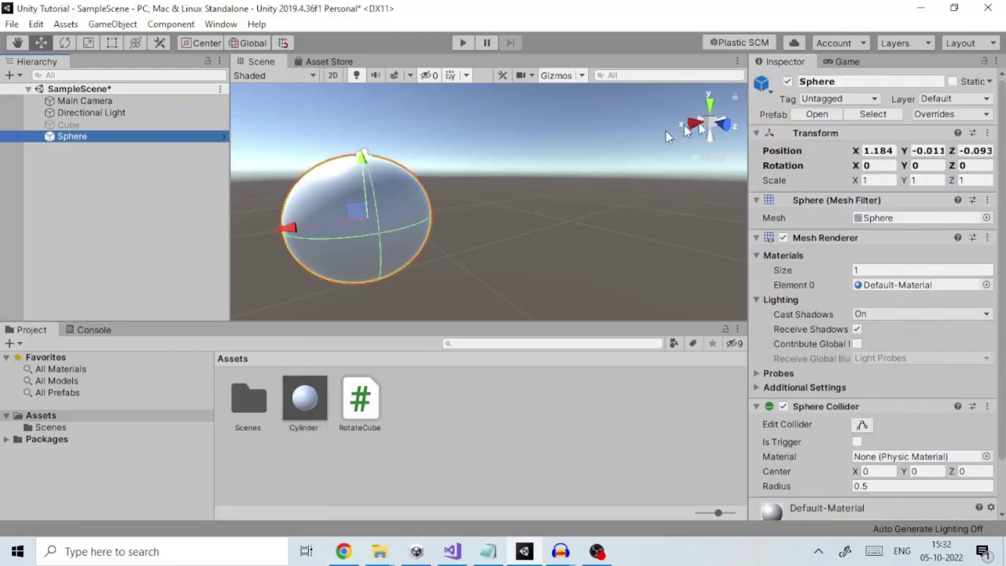
{"action": "left_click", "coordinate": [869, 113]}
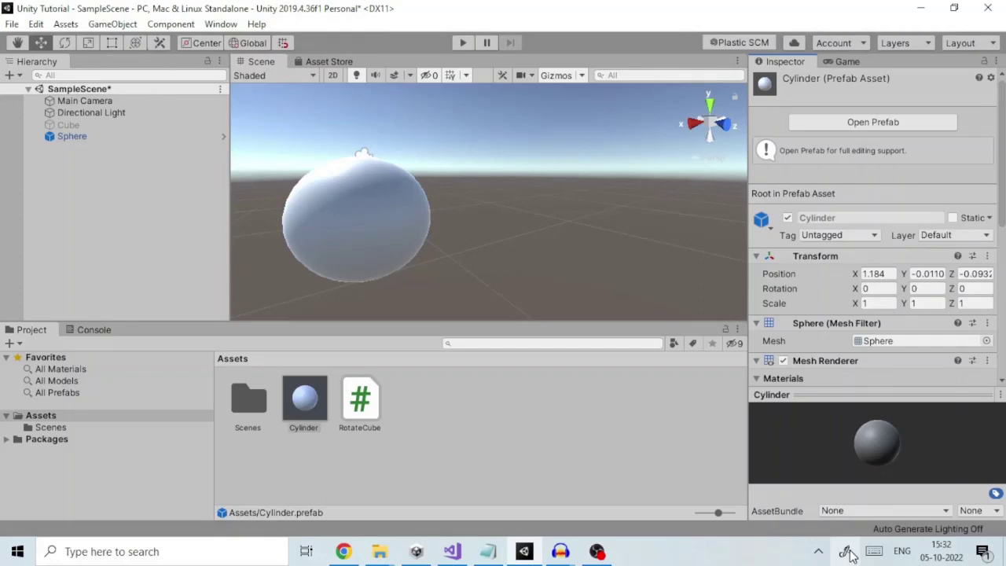
{"action": "left_click", "coordinate": [66, 135]}
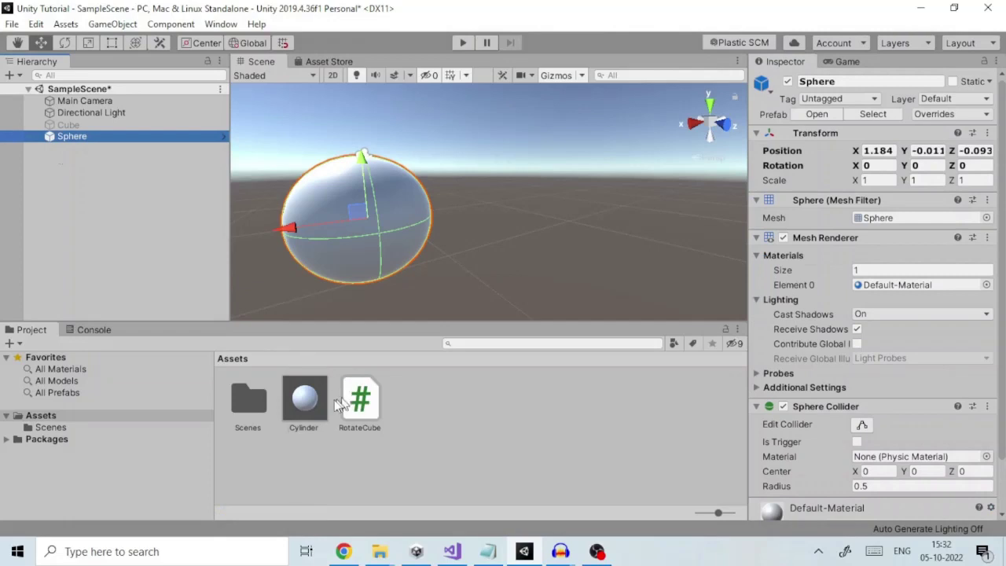
{"action": "left_click", "coordinate": [305, 399]}
{"action": "scroll", "coordinate": [862, 257], "scroll_direction": "down", "scroll_amount": 10}
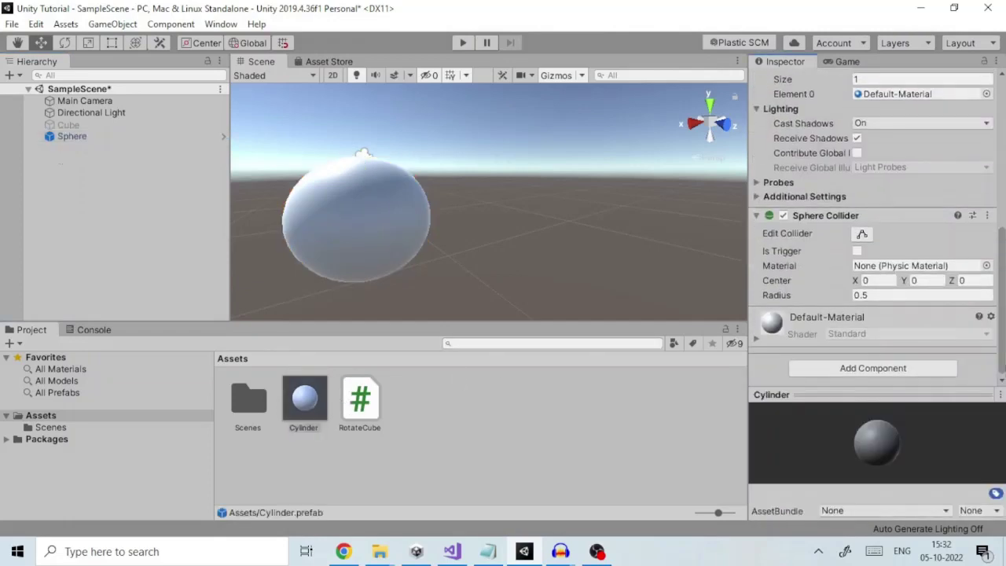
- Enable Is Trigger on the Sphere Collider of the Cylinder prefab asset and review the prefab's components
{"action": "left_click", "coordinate": [857, 251]}
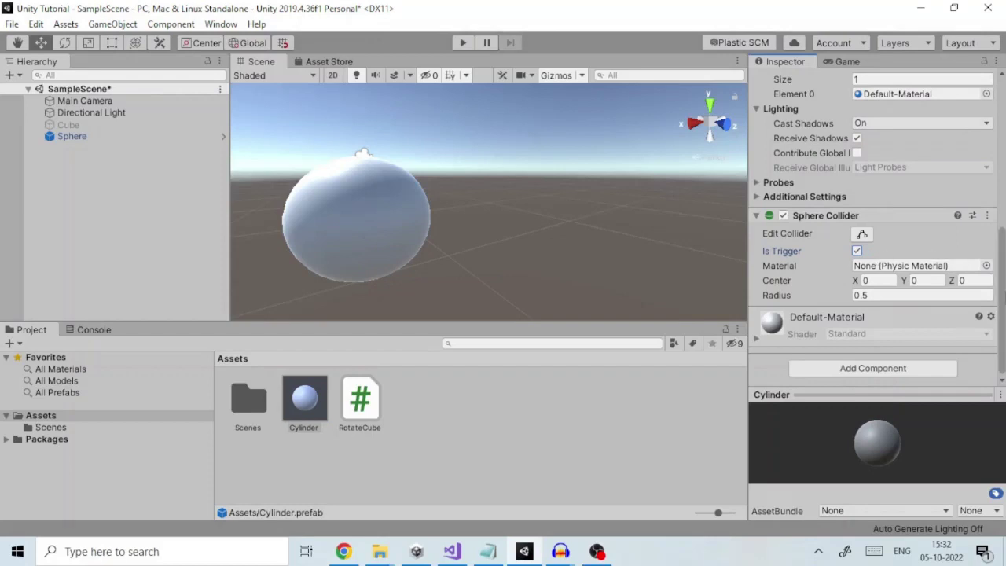
{"action": "scroll", "coordinate": [878, 260], "scroll_direction": "up", "scroll_amount": 5}
{"action": "scroll", "coordinate": [879, 259], "scroll_direction": "up", "scroll_amount": 3}
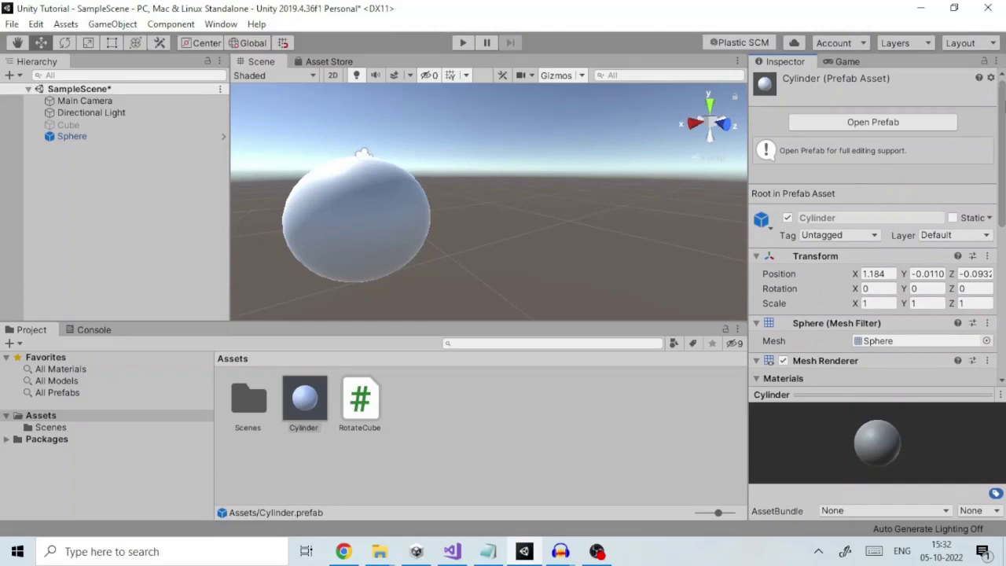
{"action": "scroll", "coordinate": [943, 260], "scroll_direction": "down", "scroll_amount": 8}
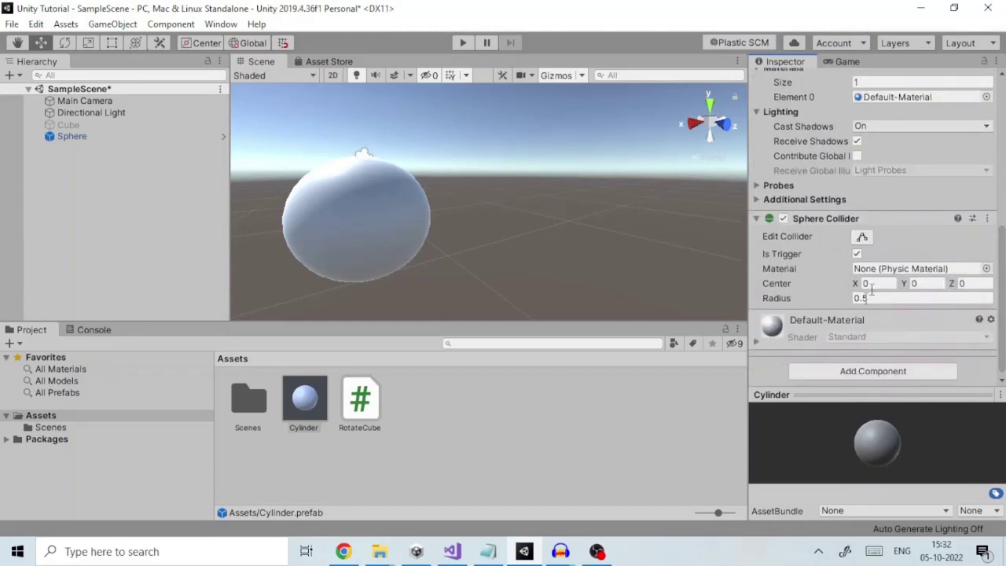
- Disable Is Trigger on the scene Sphere's collider and compare that Sphere Collider override with its prefab source
{"action": "left_click", "coordinate": [79, 135]}
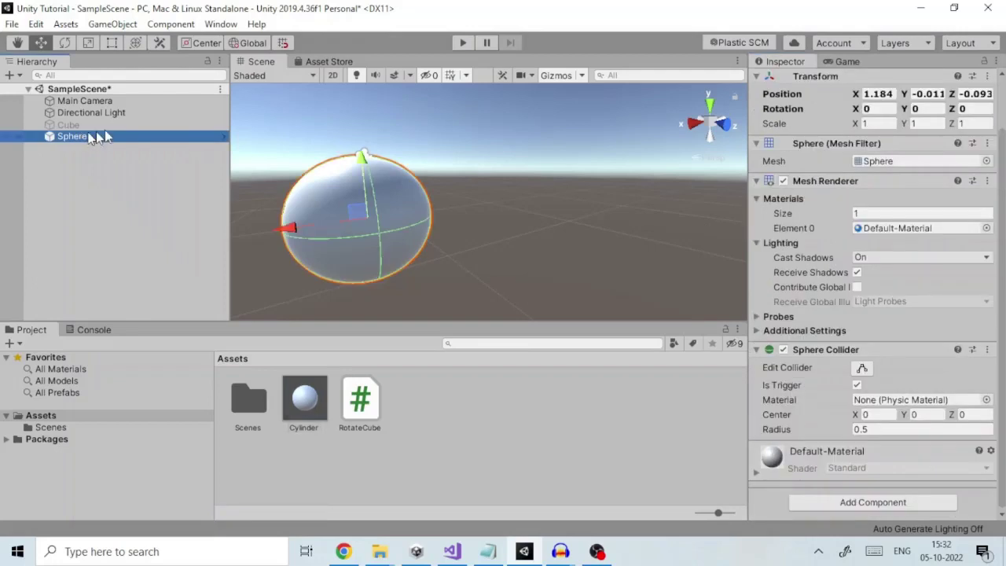
{"action": "left_click", "coordinate": [858, 386]}
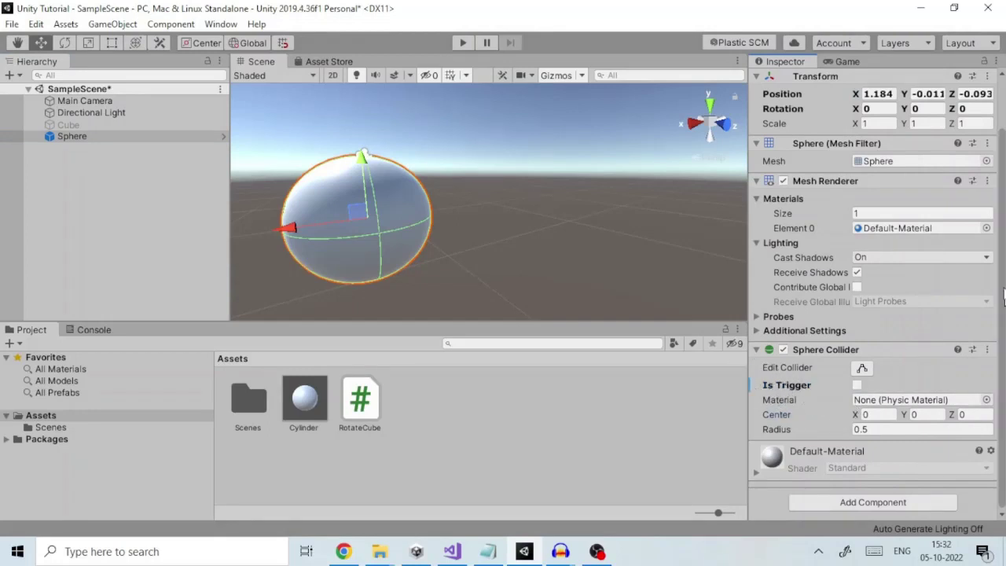
{"action": "scroll", "coordinate": [952, 115], "scroll_direction": "up", "scroll_amount": 2}
{"action": "left_click", "coordinate": [951, 114]}
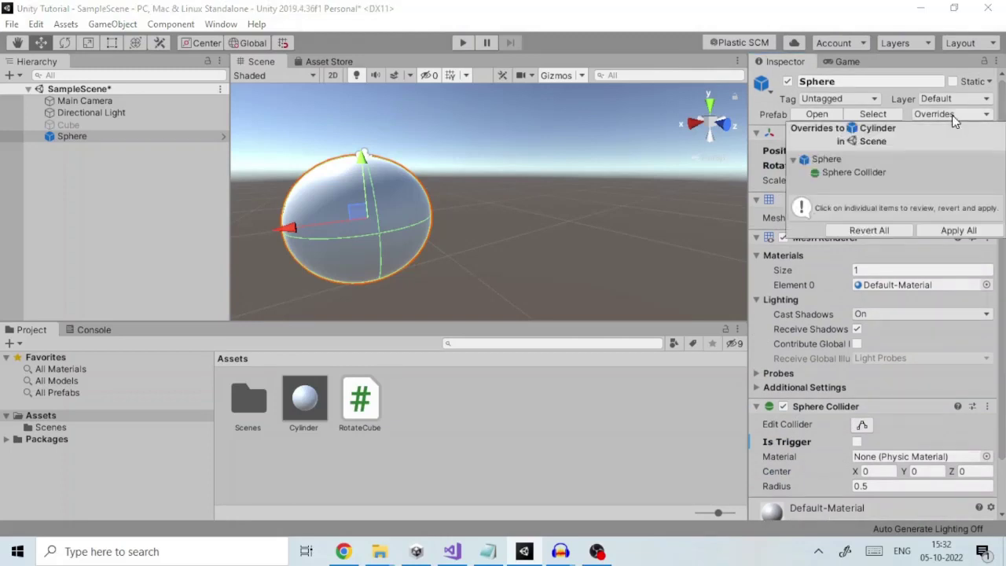
{"action": "left_click", "coordinate": [844, 174]}
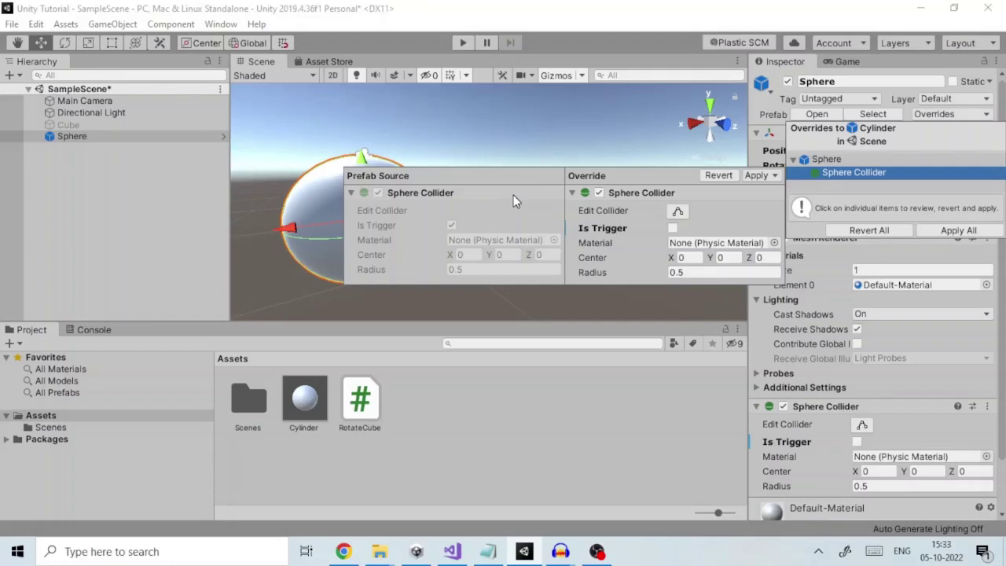
- Look at the apply option for the Sphere Collider override, but revert the override to the Cylinder prefab's setting instead
{"action": "left_click", "coordinate": [771, 176]}
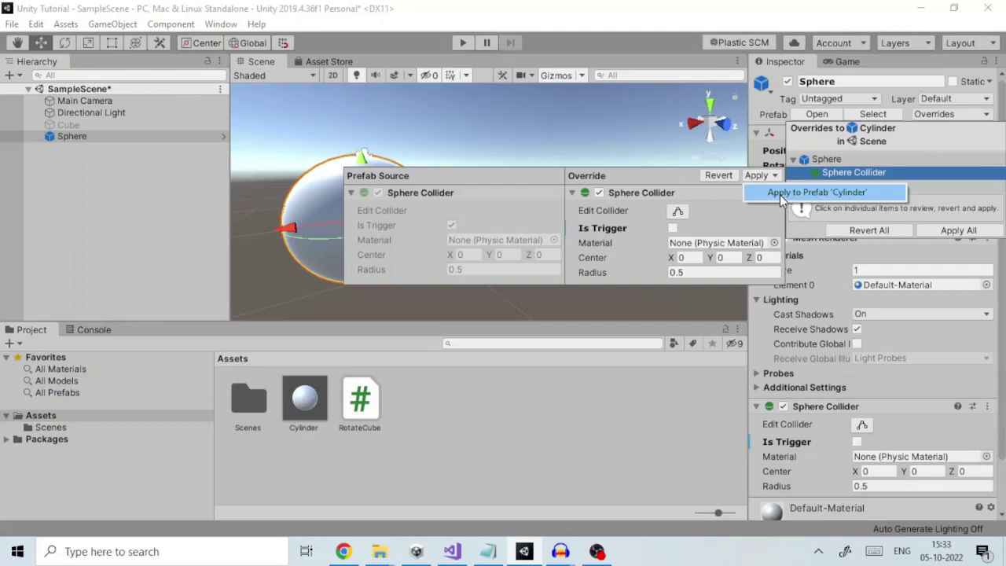
{"action": "left_click", "coordinate": [672, 178]}
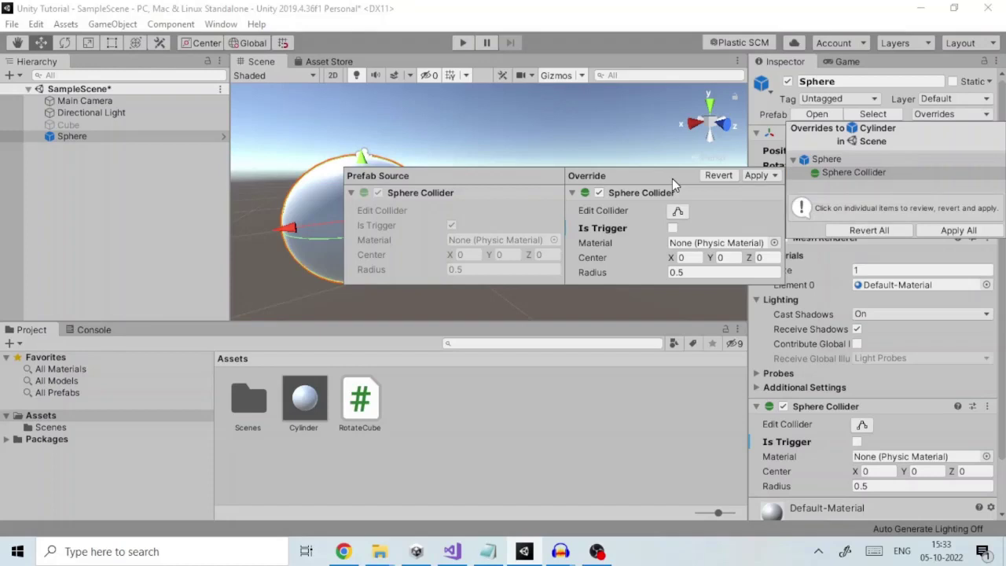
{"action": "left_click", "coordinate": [718, 175]}
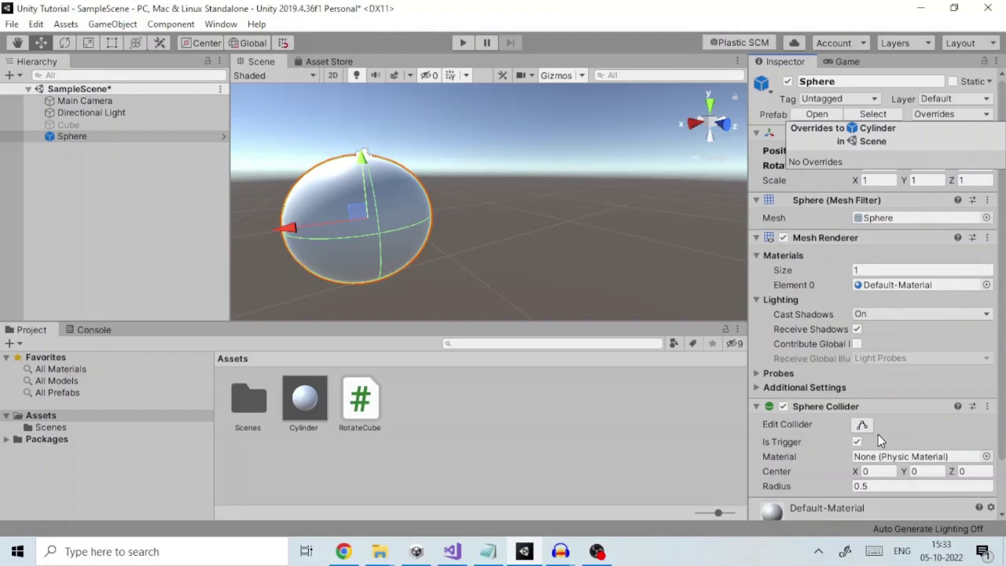
{"action": "left_click", "coordinate": [154, 244]}
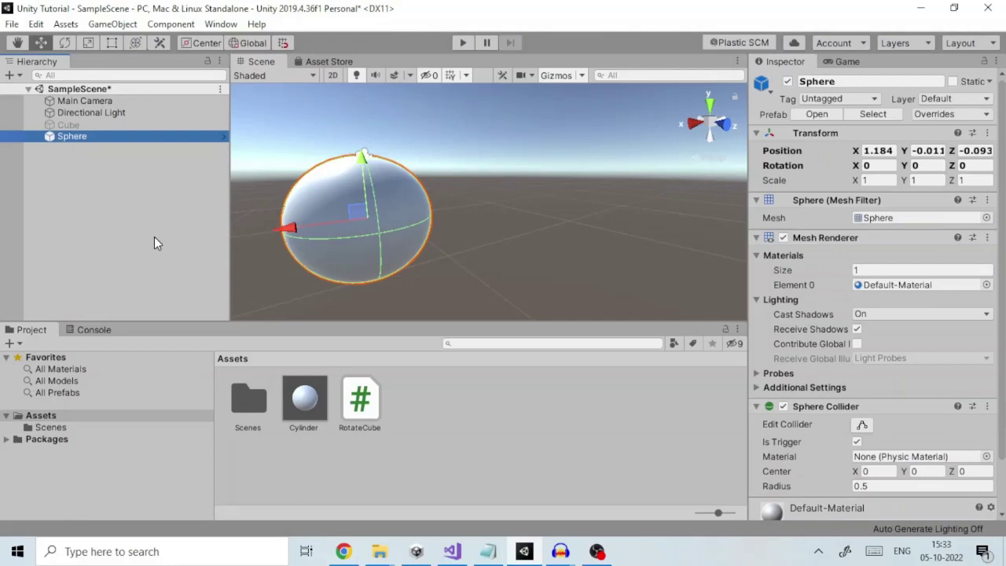
- Open the Cylinder prefab for isolated editing from its asset, and again from the Sphere instance after returning to the scene
{"action": "left_click", "coordinate": [305, 404]}
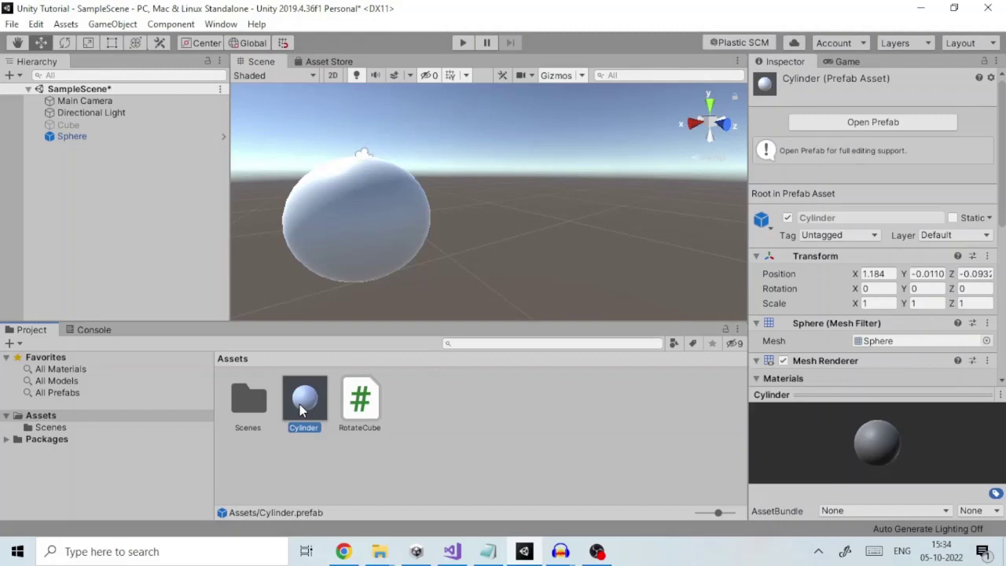
{"action": "left_click", "coordinate": [909, 122]}
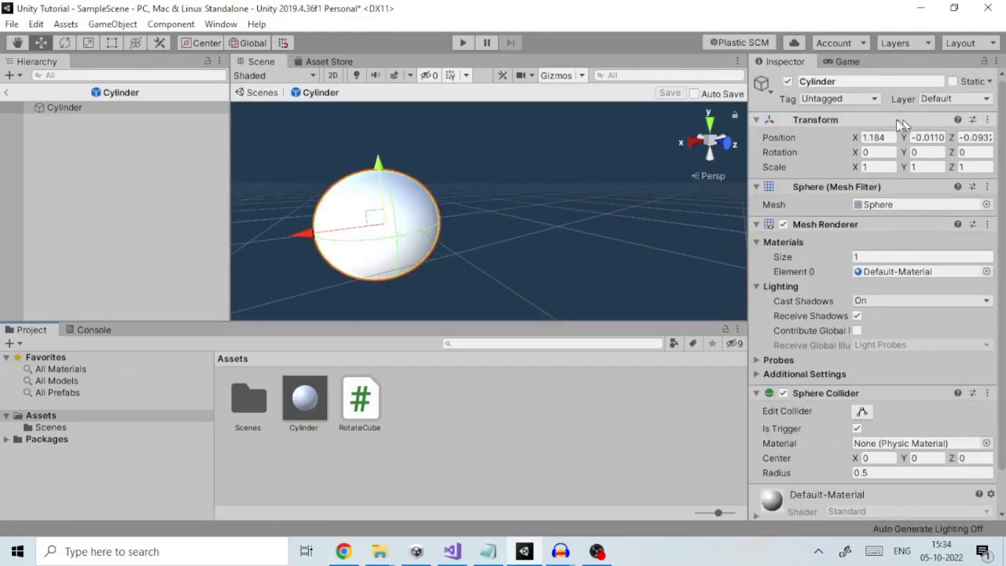
{"action": "left_click", "coordinate": [5, 94]}
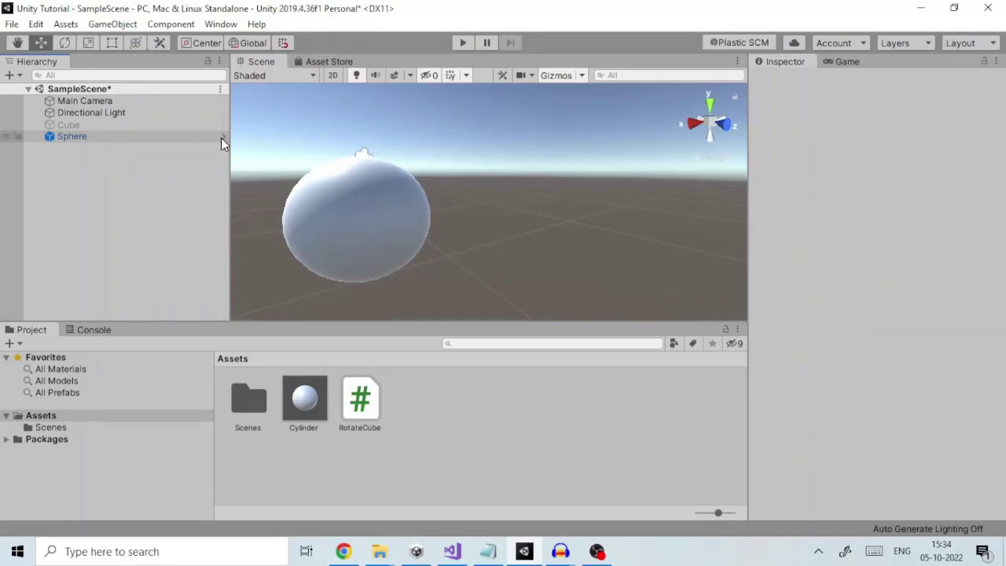
{"action": "left_click", "coordinate": [221, 139]}
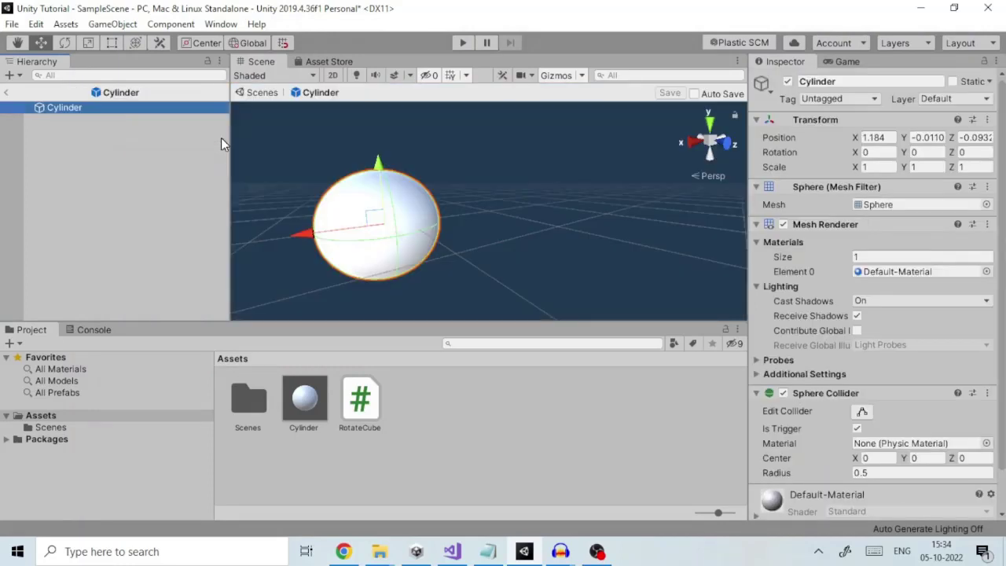